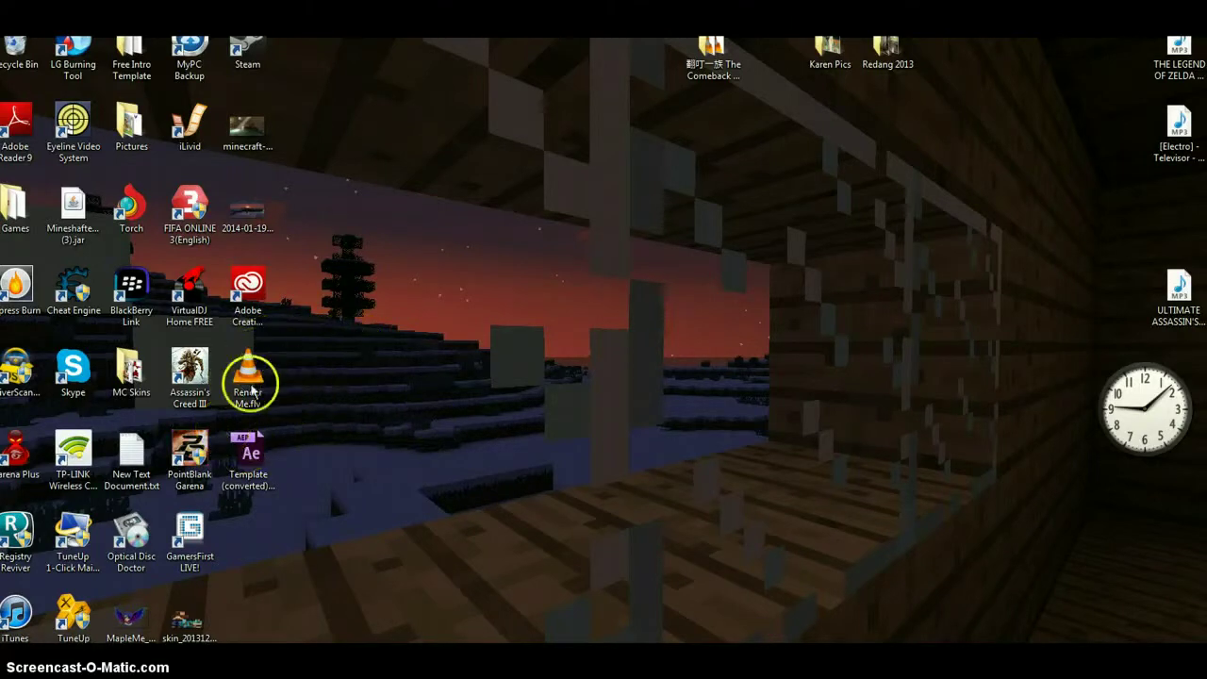
Step: Play the Render Me.flv clip from the desktop in VLC
click(242, 378)
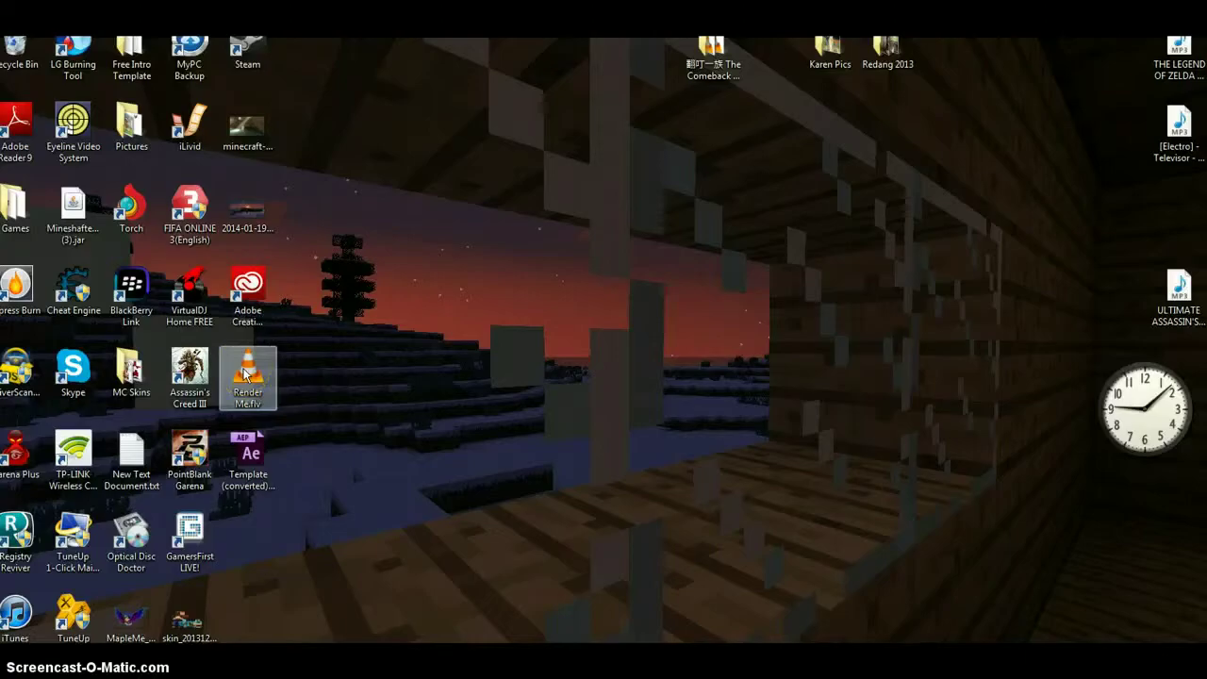
double_click(244, 374)
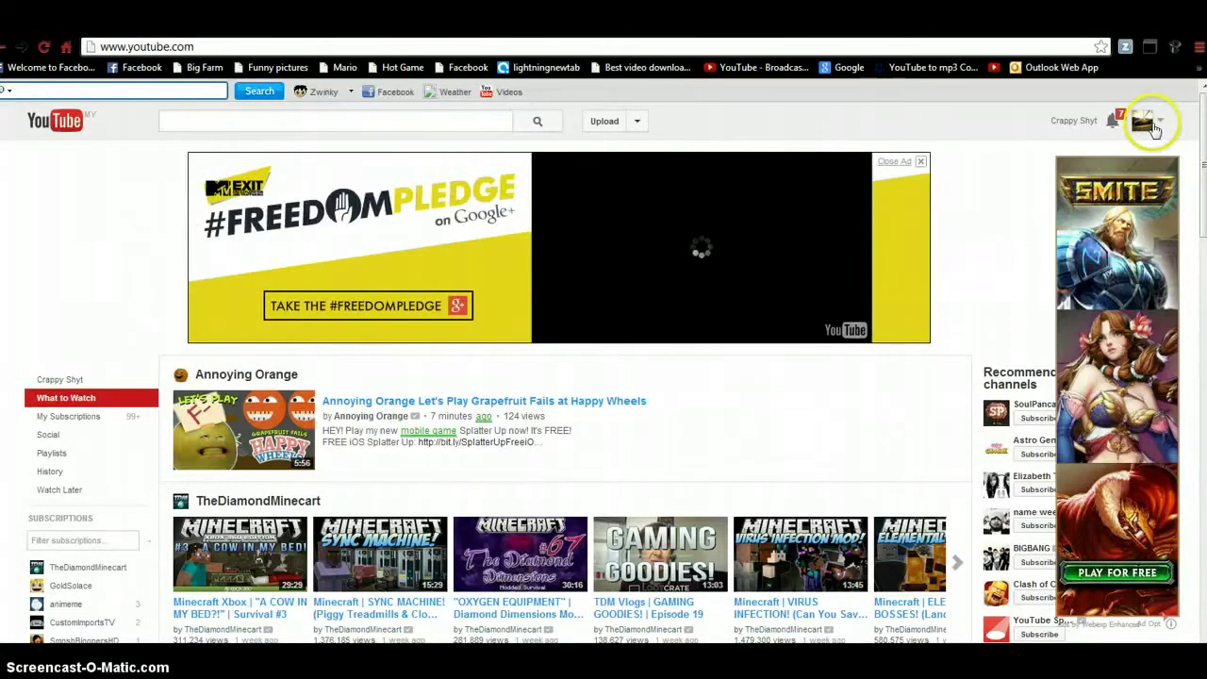
Step: Open the YouTube account menu to reach the Upload page
click(1152, 126)
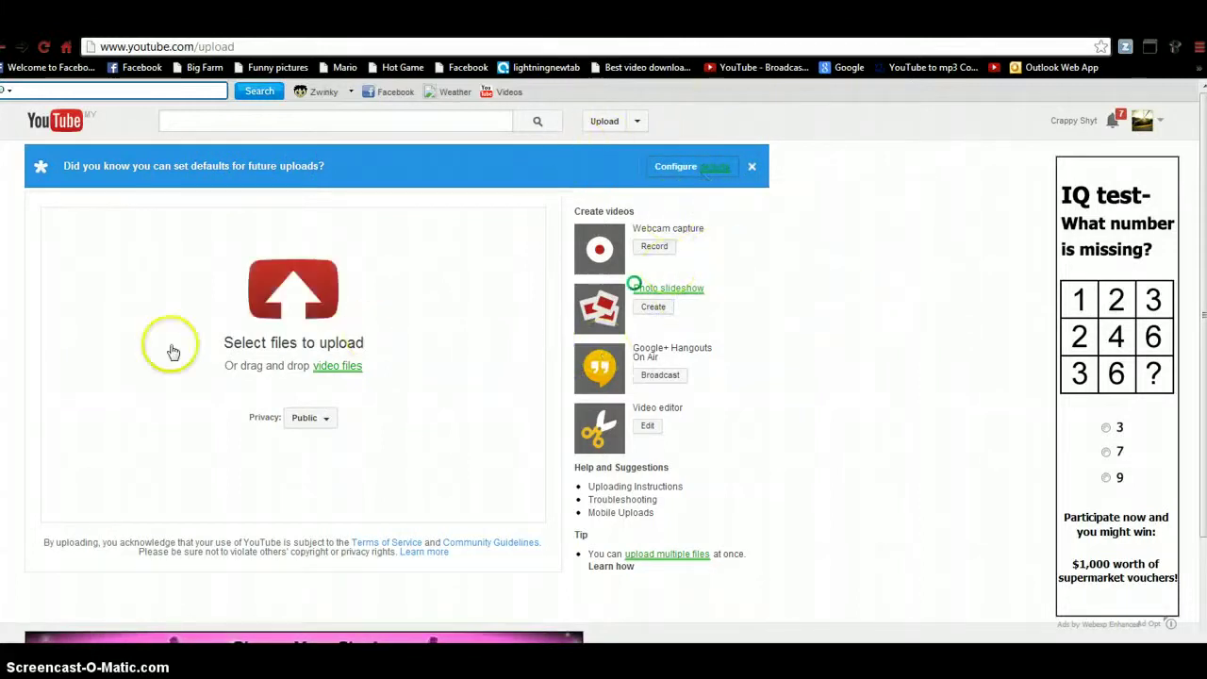
click(258, 316)
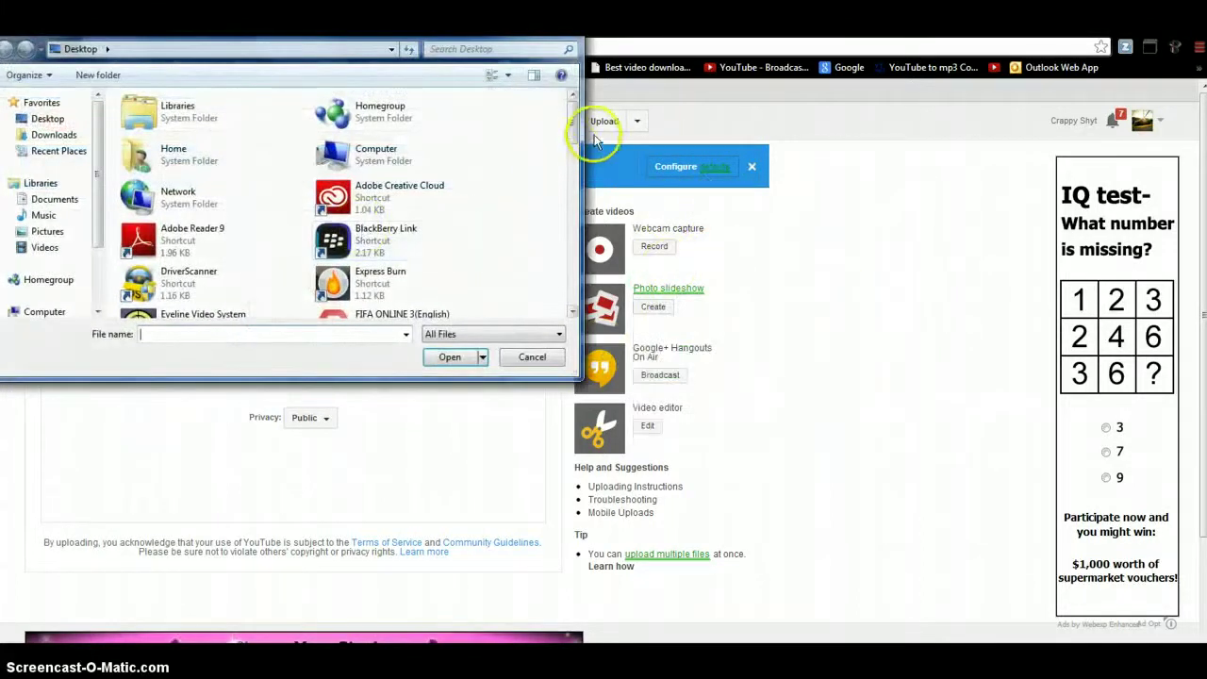
drag(575, 130, 573, 273)
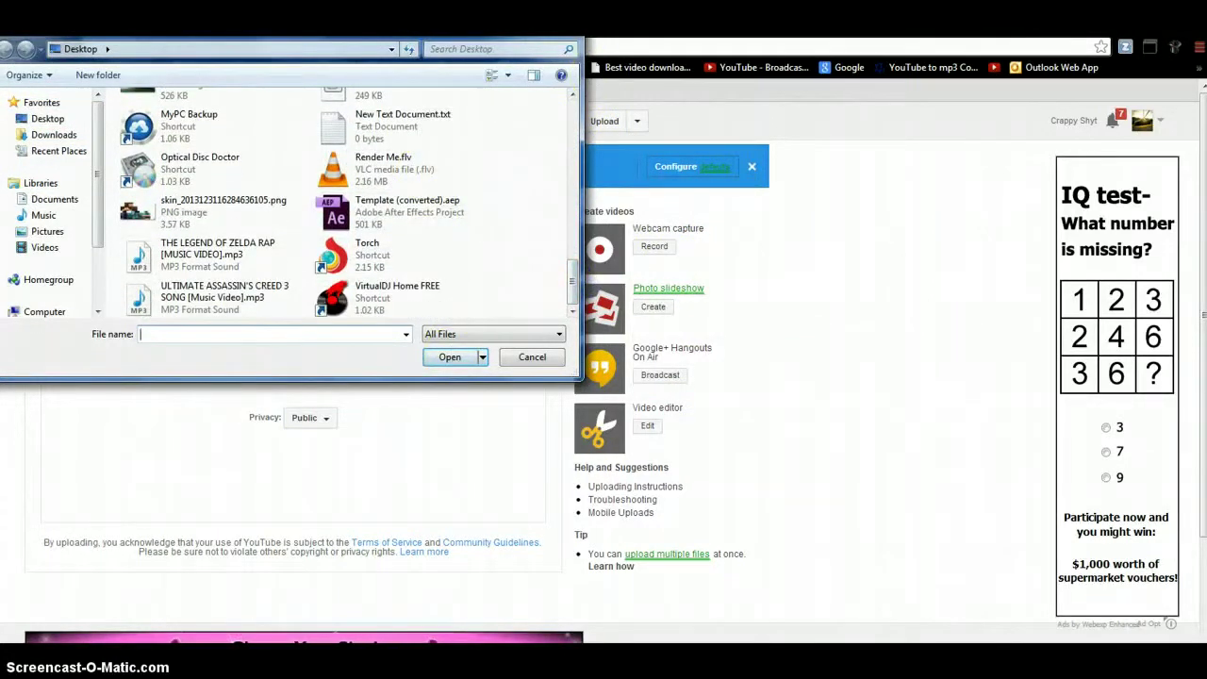
key(Escape)
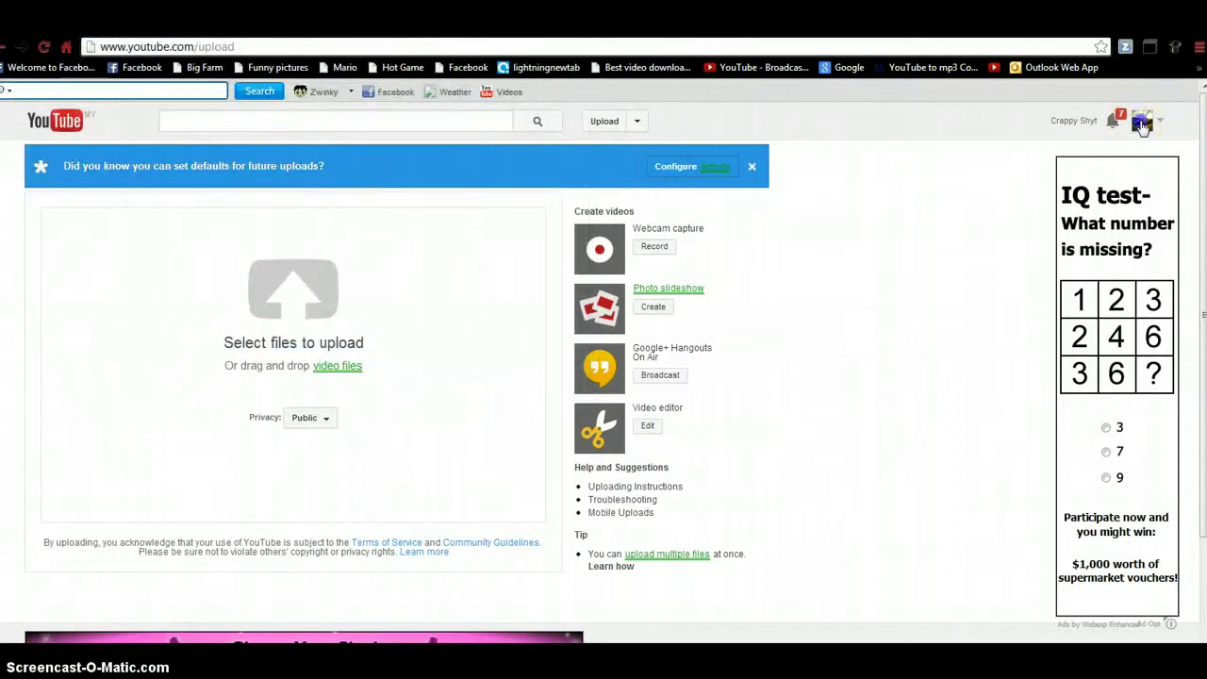
click(1141, 126)
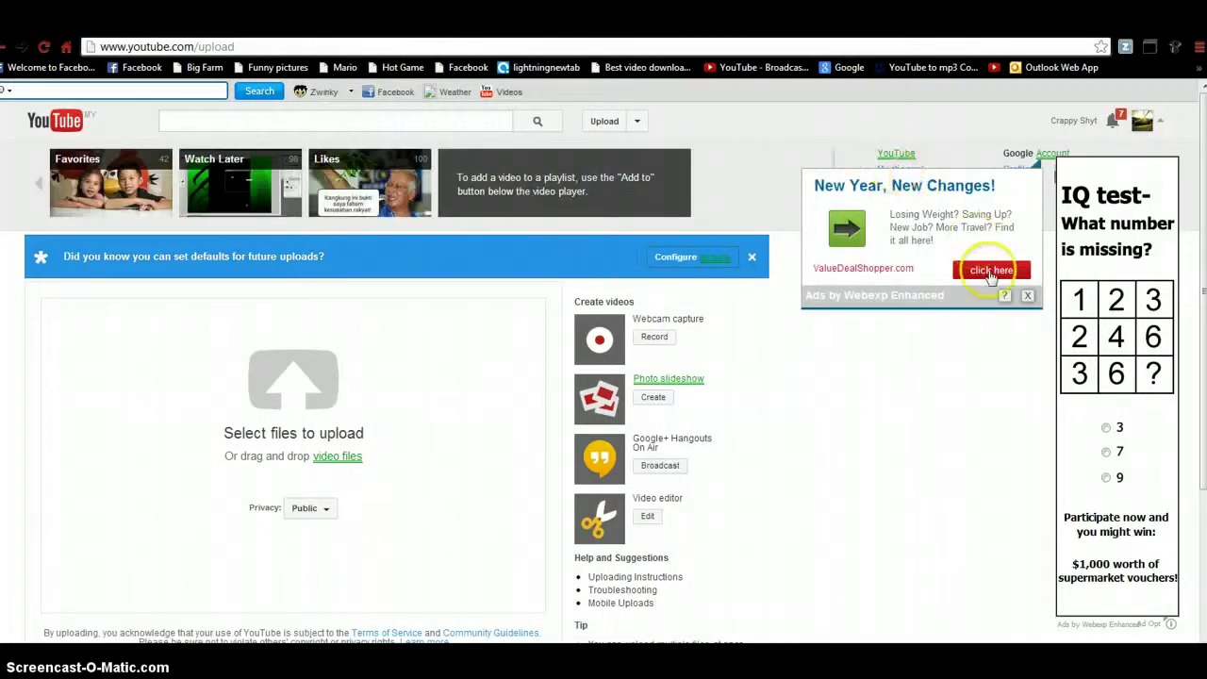
click(1026, 296)
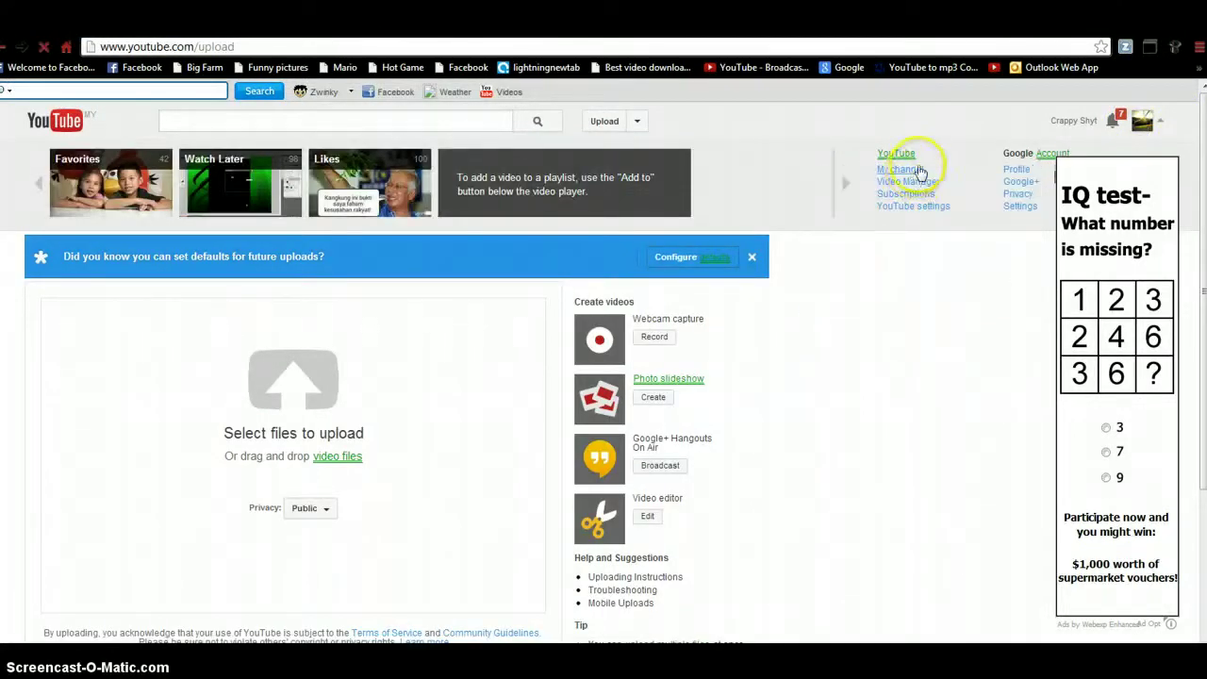
scroll(889, 283, down, 2)
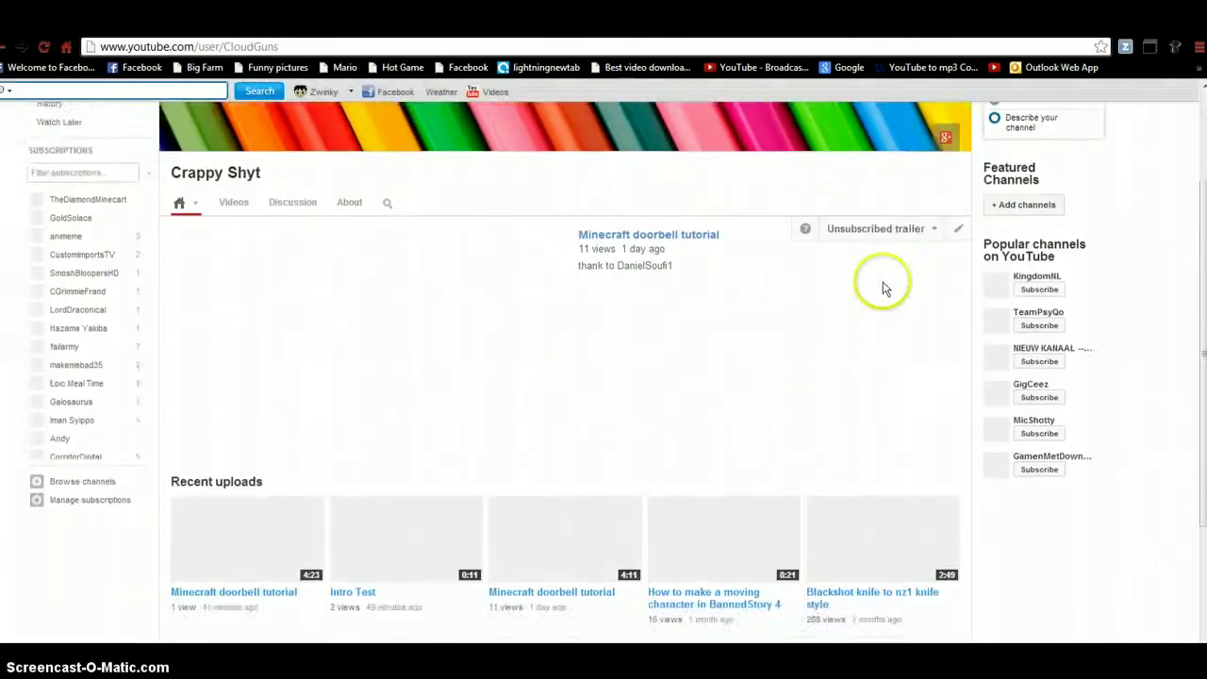
scroll(416, 499, down, 1)
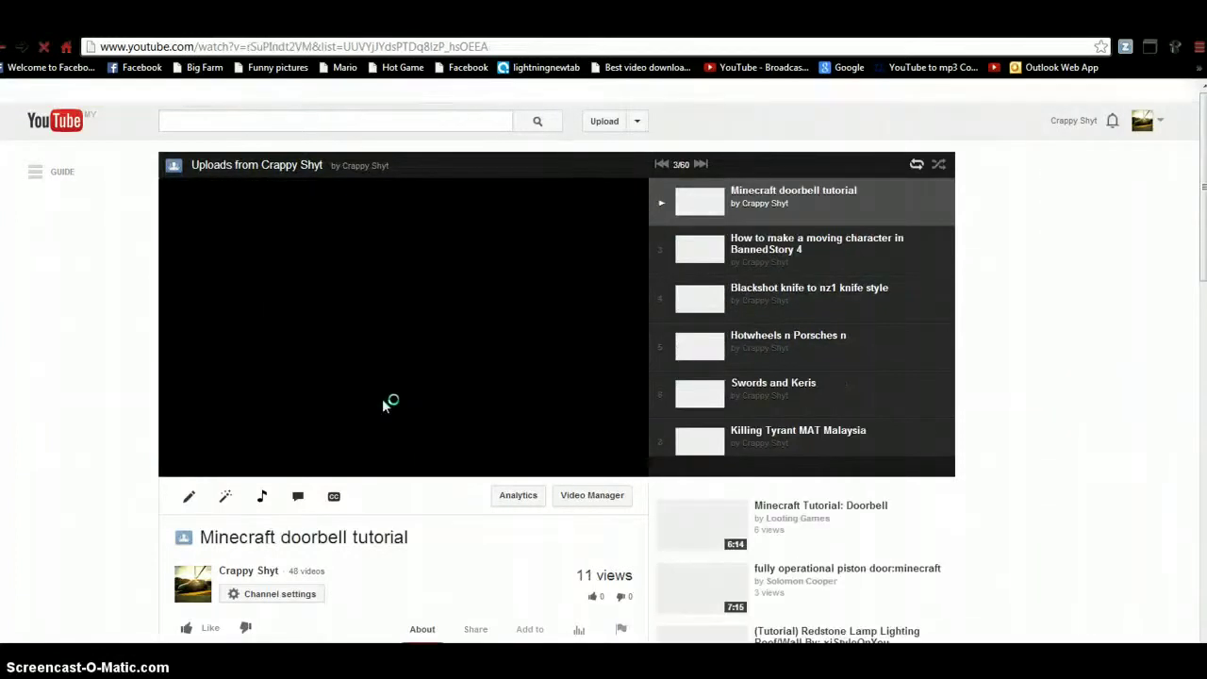
click(236, 571)
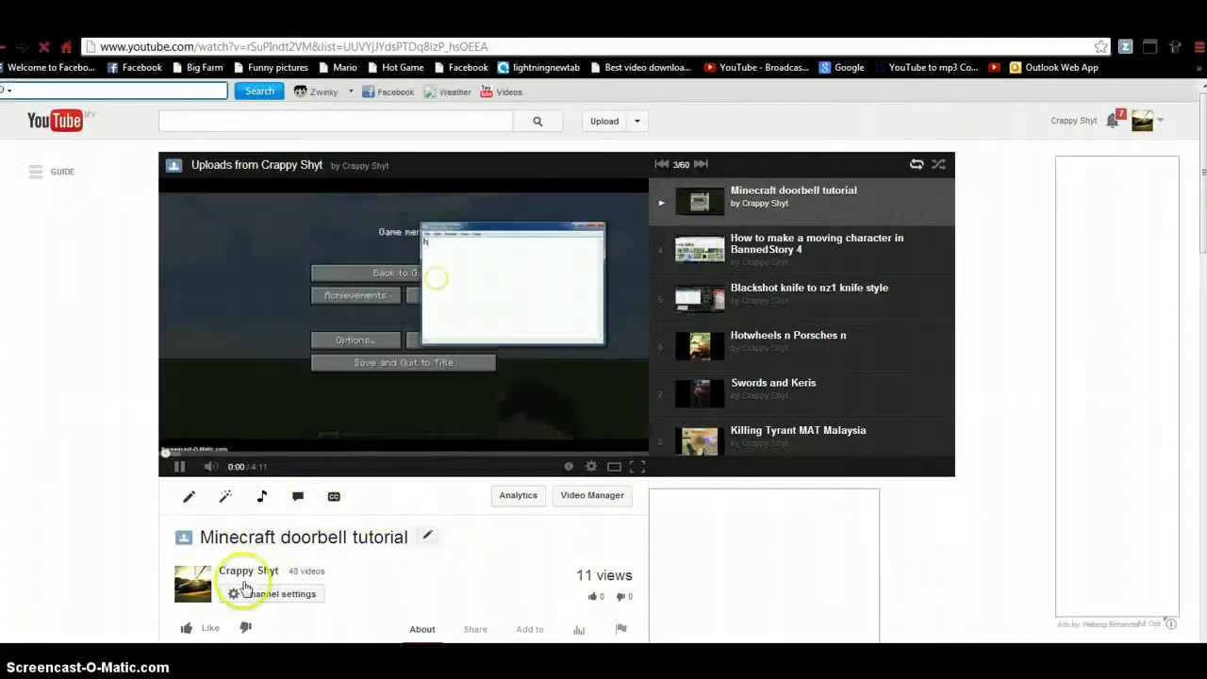
click(400, 412)
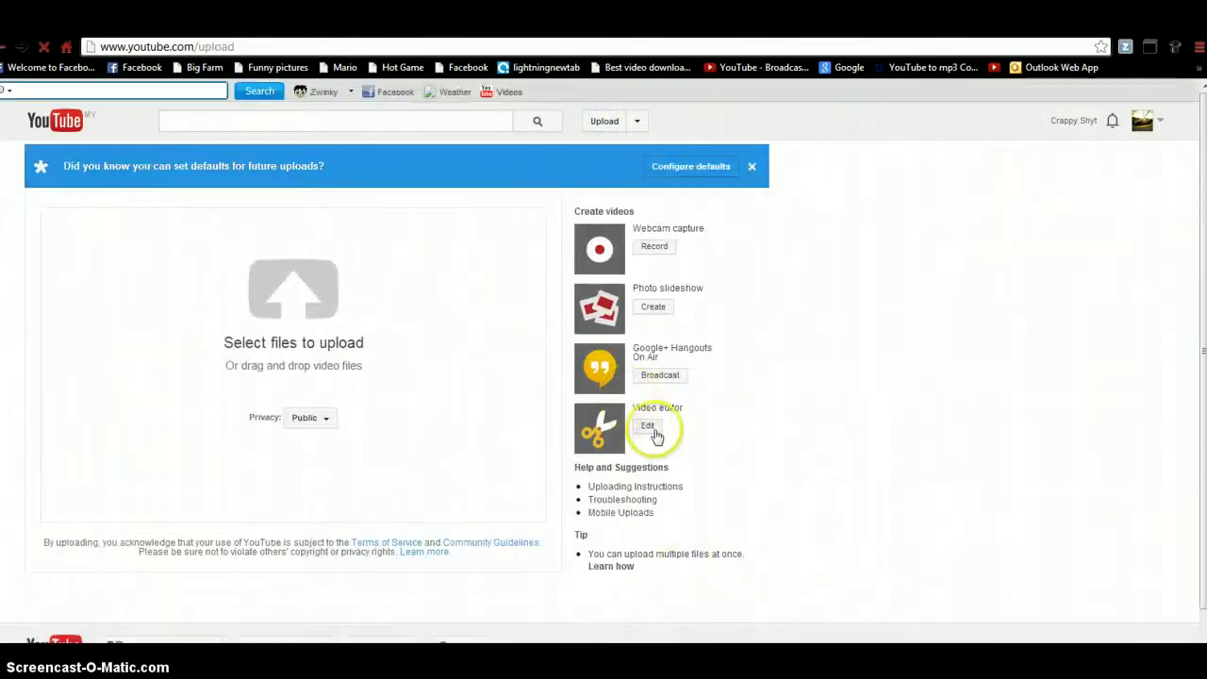
click(651, 427)
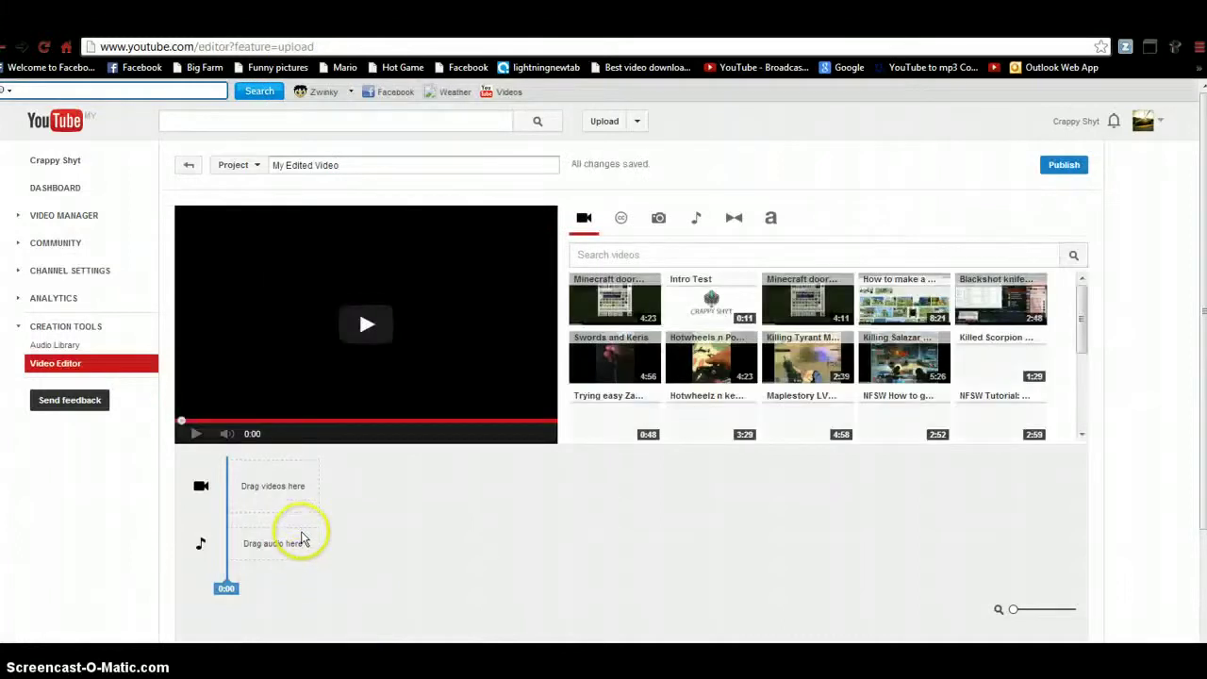
Step: Place the 0:11 Intro Test clip at the start of the timeline
drag(708, 295, 281, 492)
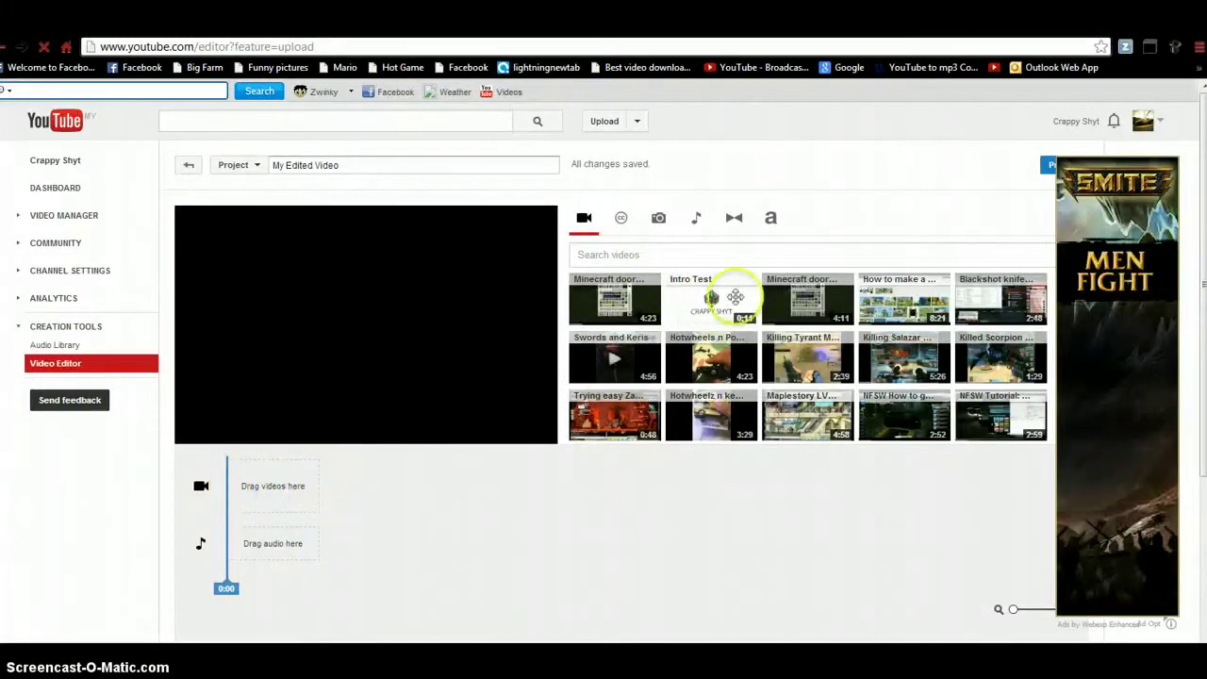
drag(708, 296, 283, 491)
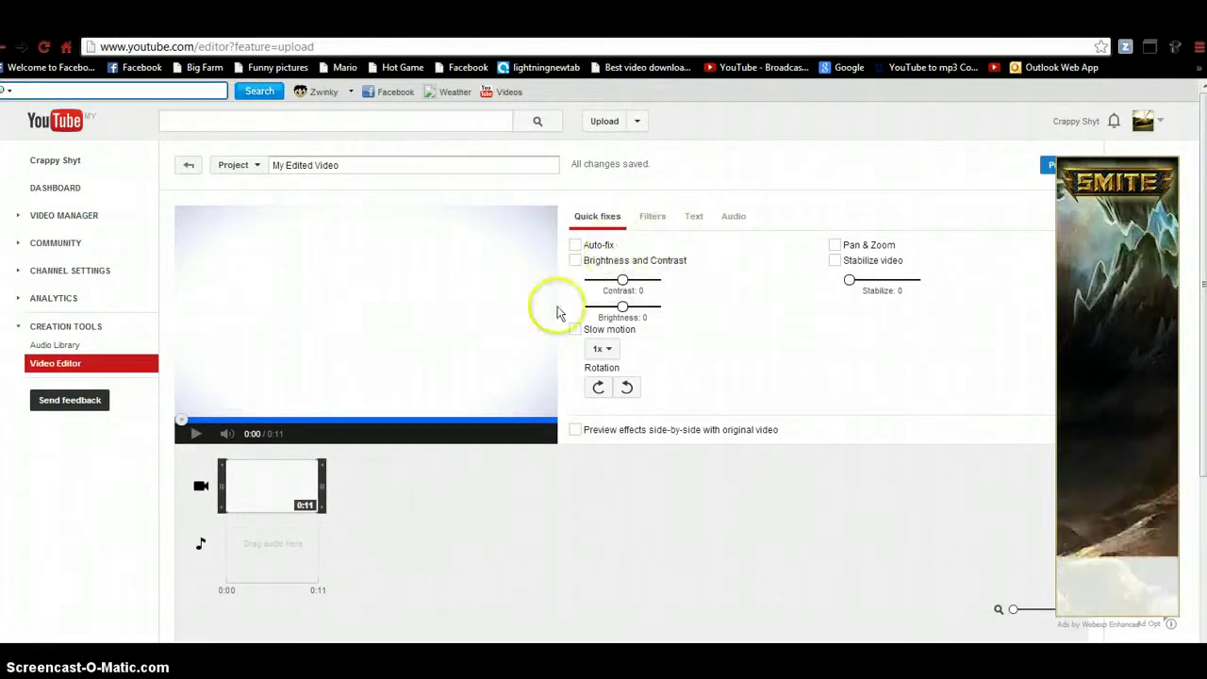
click(378, 481)
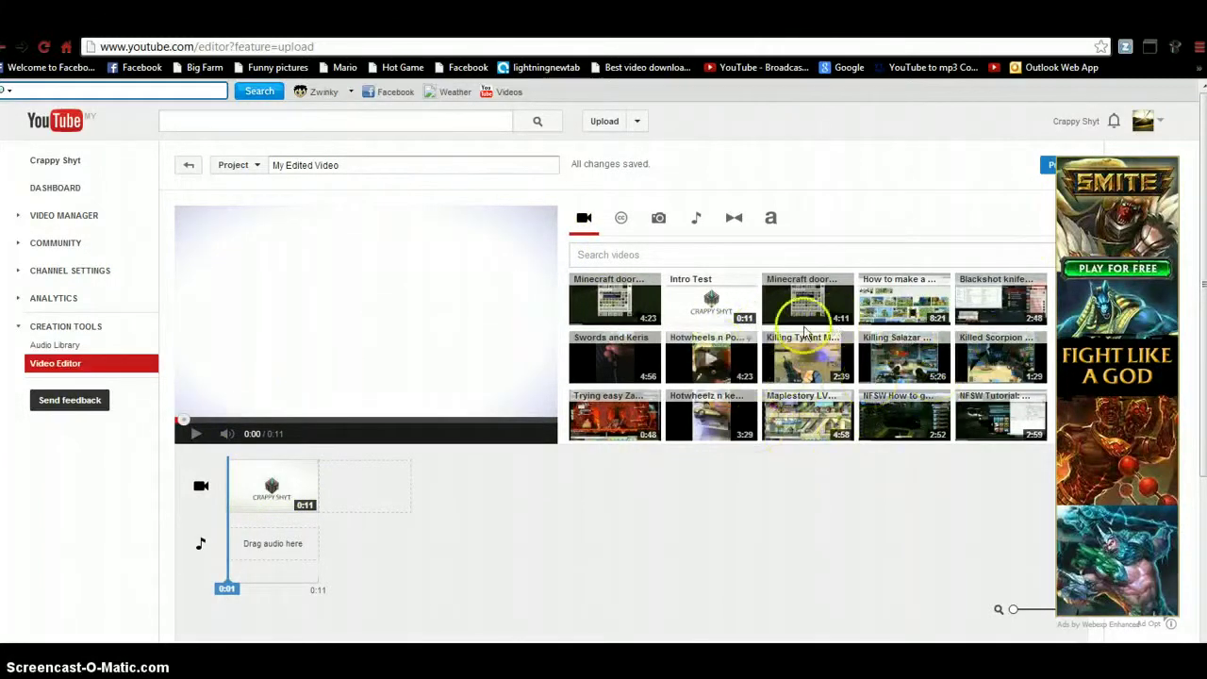
Step: Add the 4:23 Minecraft door clip to the timeline after the intro
scroll(877, 334, down, 1)
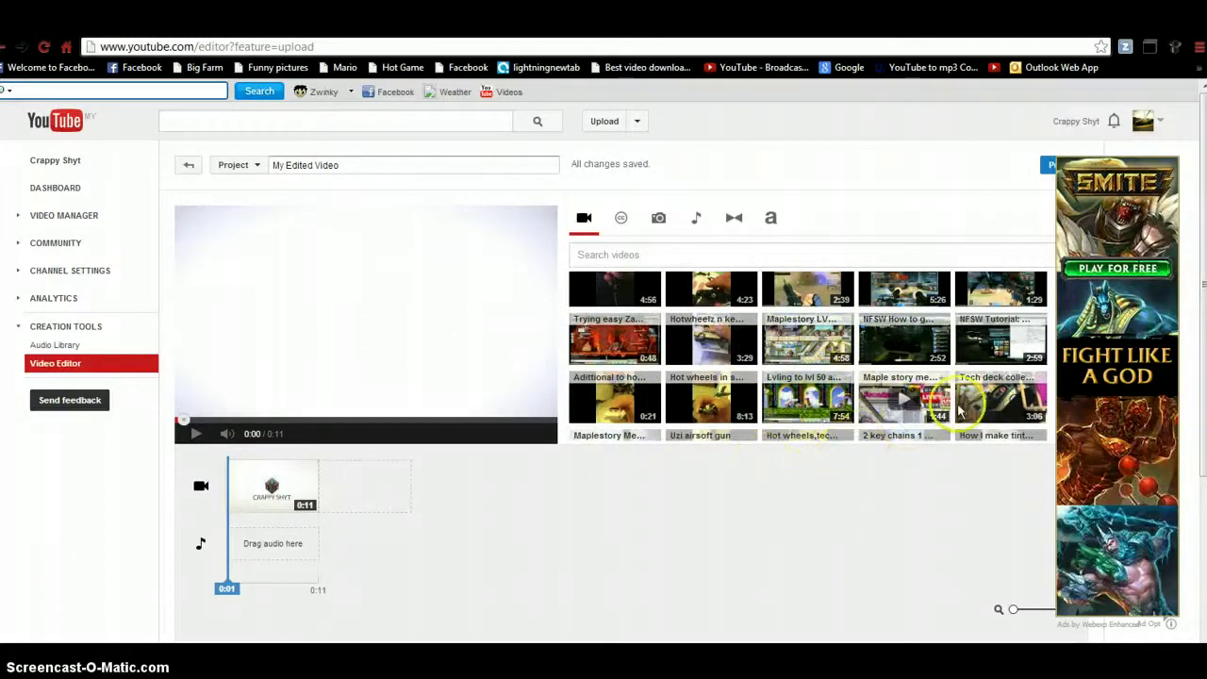
scroll(957, 405, down, 3)
scroll(950, 402, down, 3)
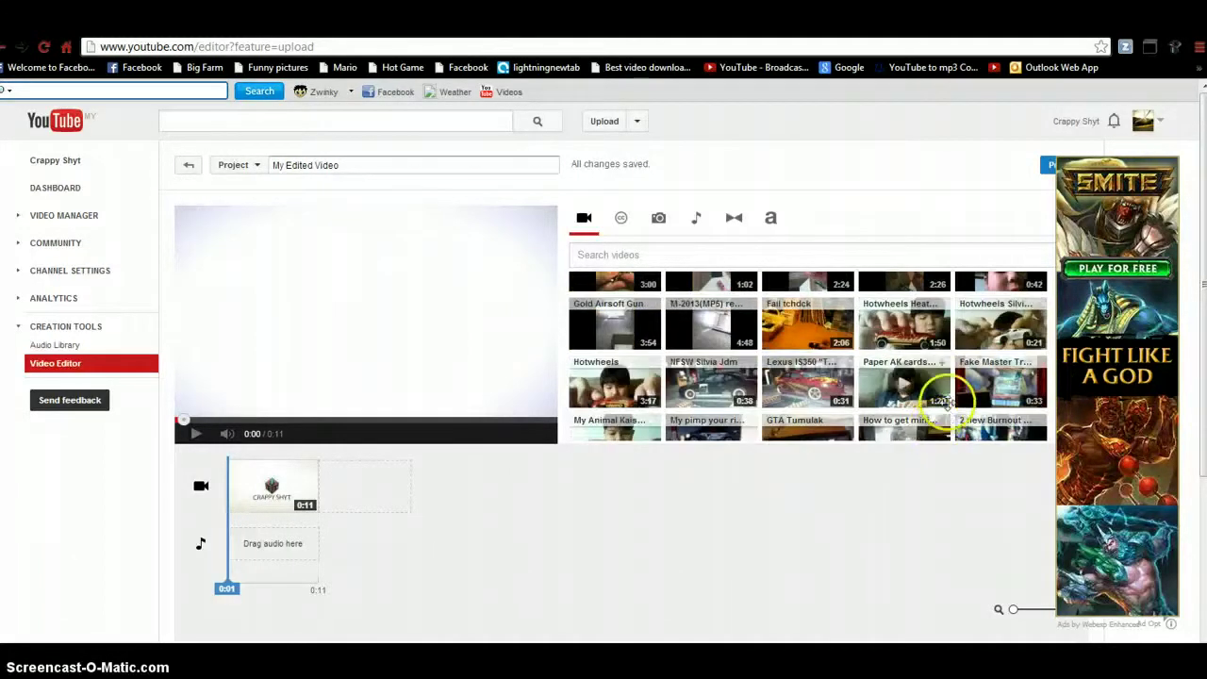
scroll(947, 401, down, 2)
scroll(924, 391, up, 3)
scroll(924, 391, up, 3)
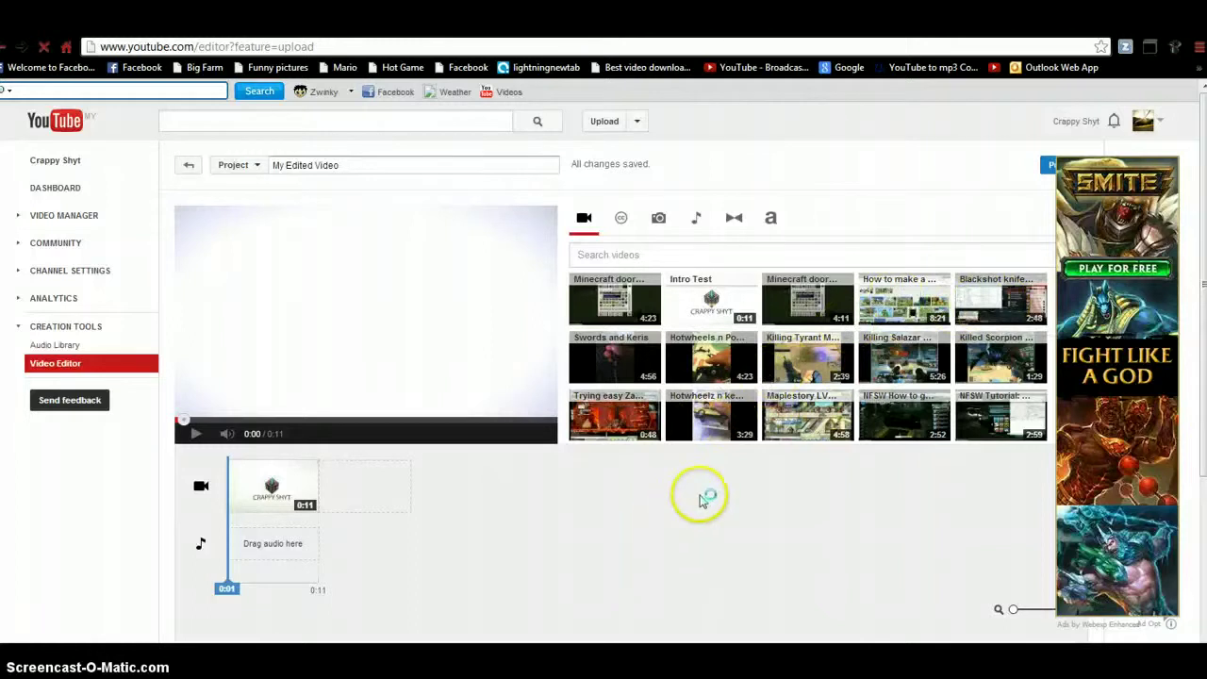
drag(875, 300, 852, 340)
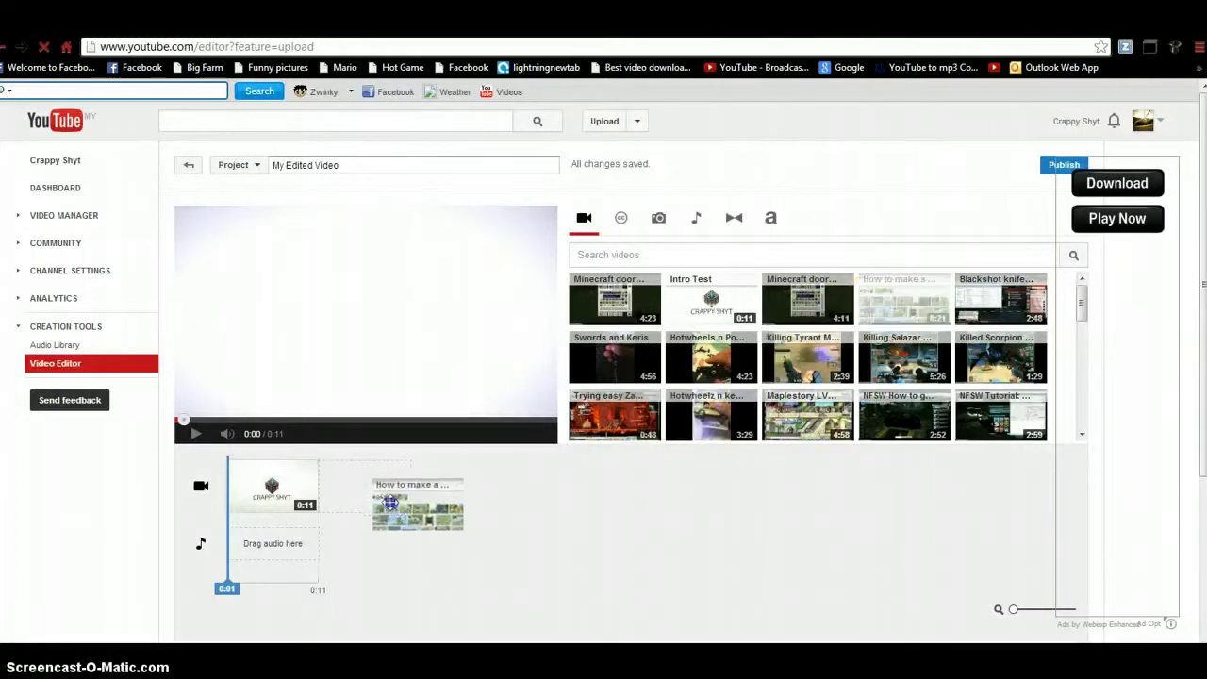
click(585, 298)
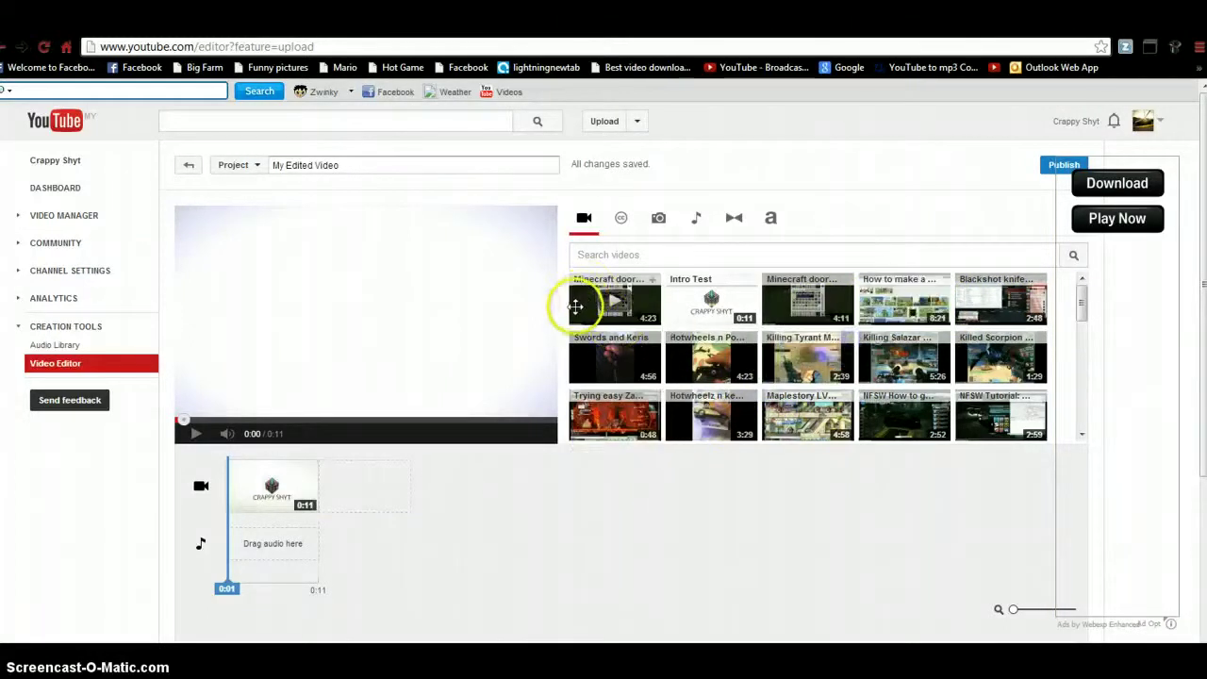
drag(575, 307, 368, 490)
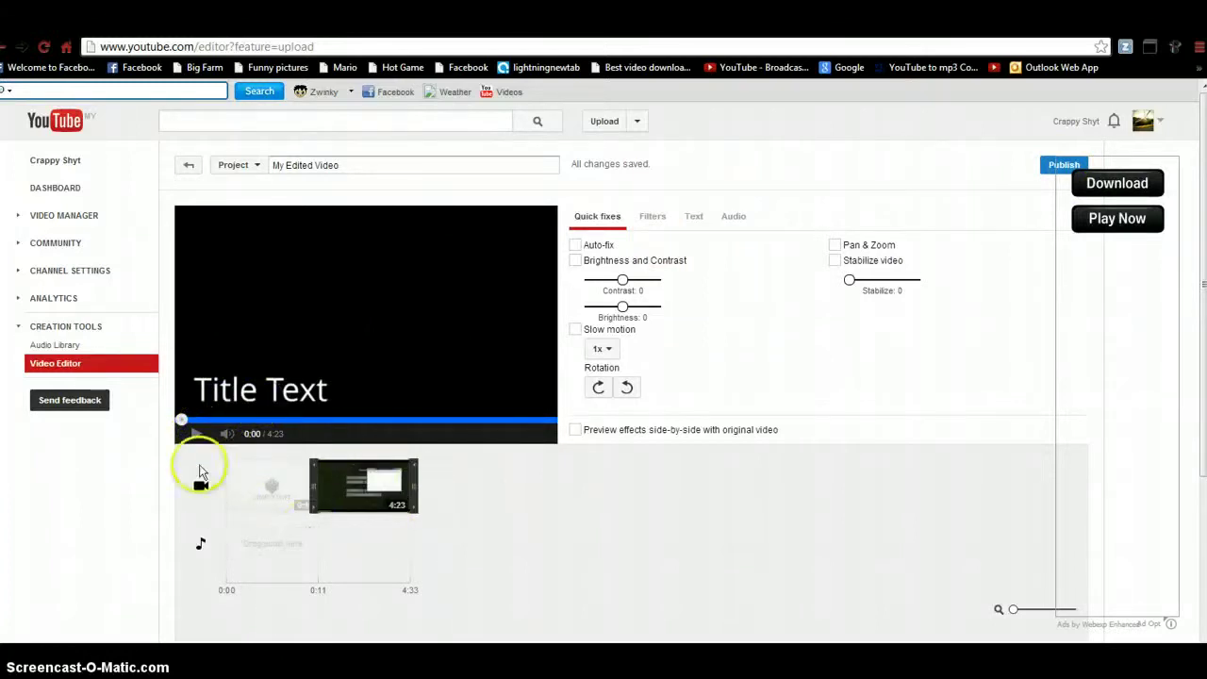
Step: Position the Minecraft door clip after the intro and pause its preview at 0:17
mouse_move(272, 486)
drag(311, 476, 216, 344)
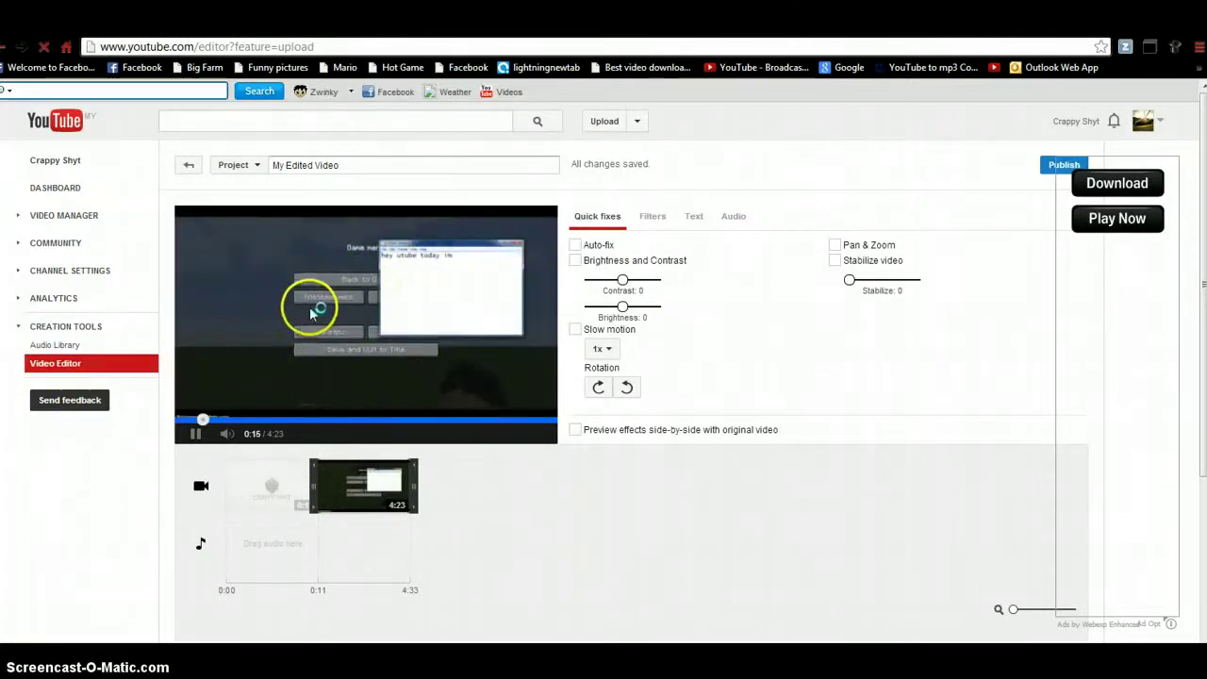
click(188, 434)
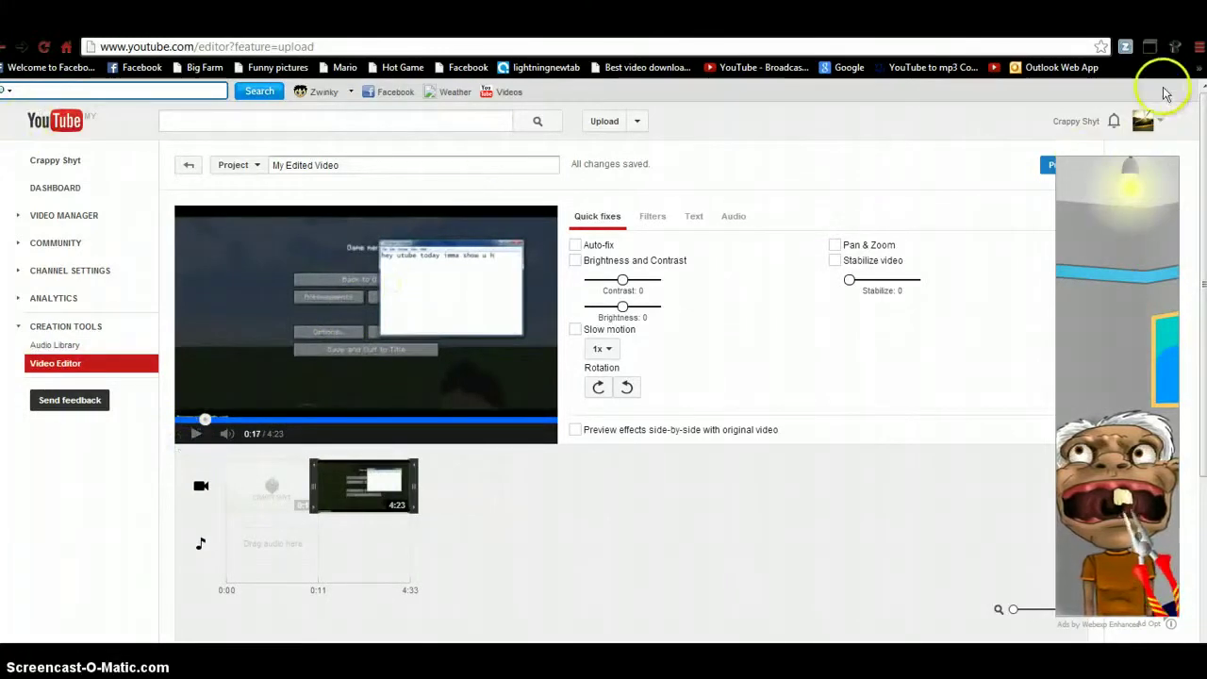
Step: Open Minecraft doorbell tutorial from My channel's recent uploads and pause it at 0:12
click(1145, 119)
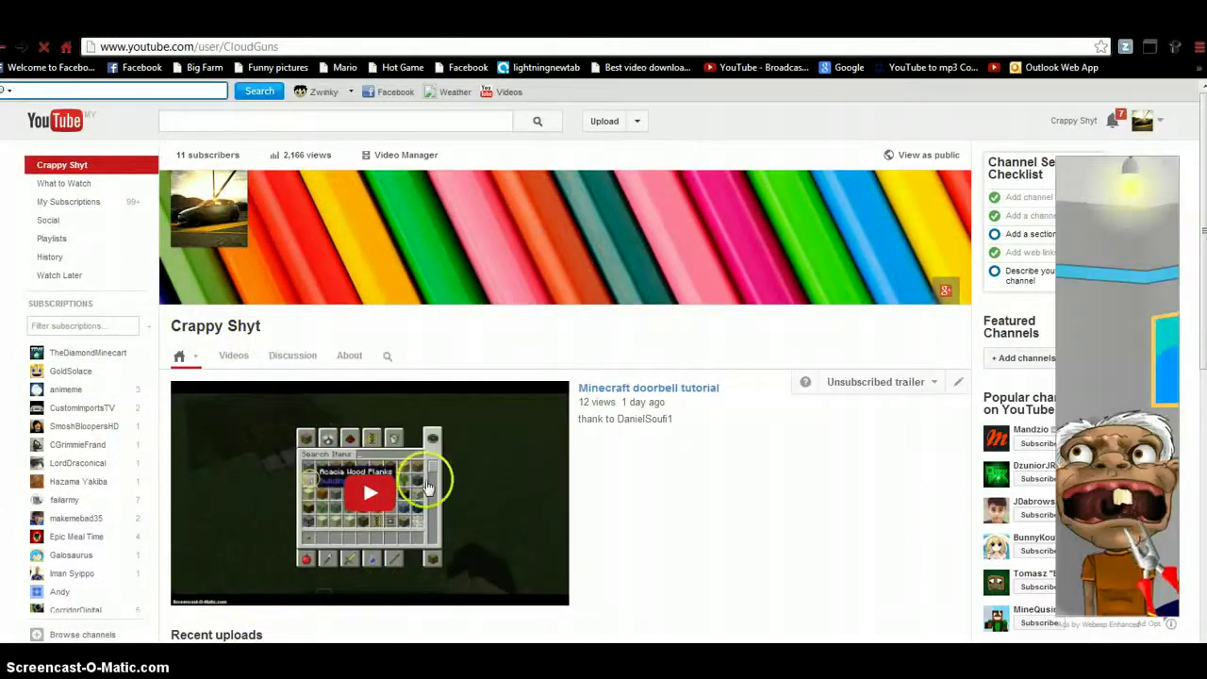
mouse_move(369, 492)
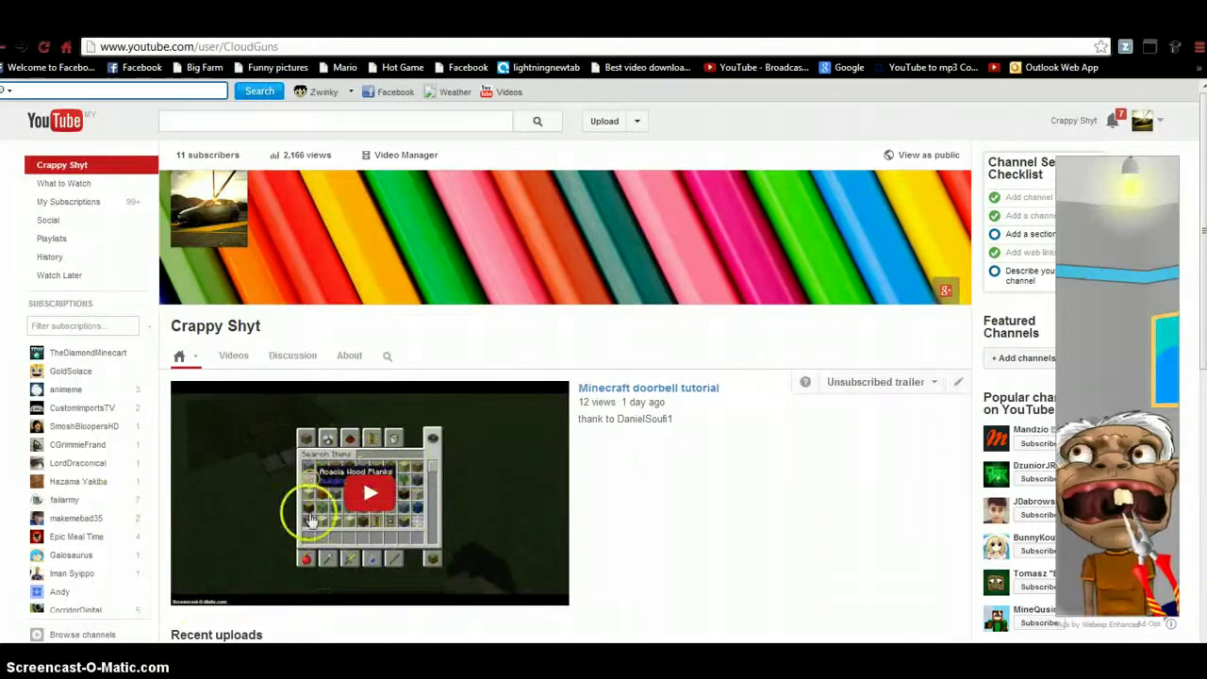
scroll(311, 518, down, 2)
scroll(408, 526, down, 1)
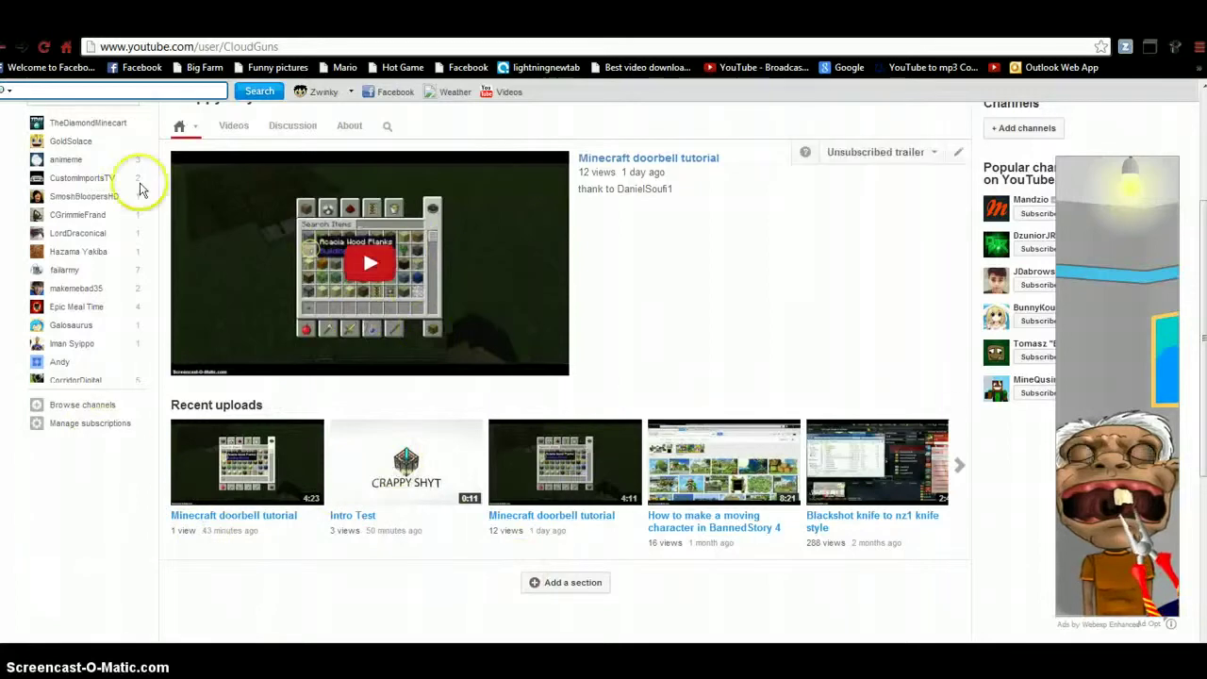
click(253, 457)
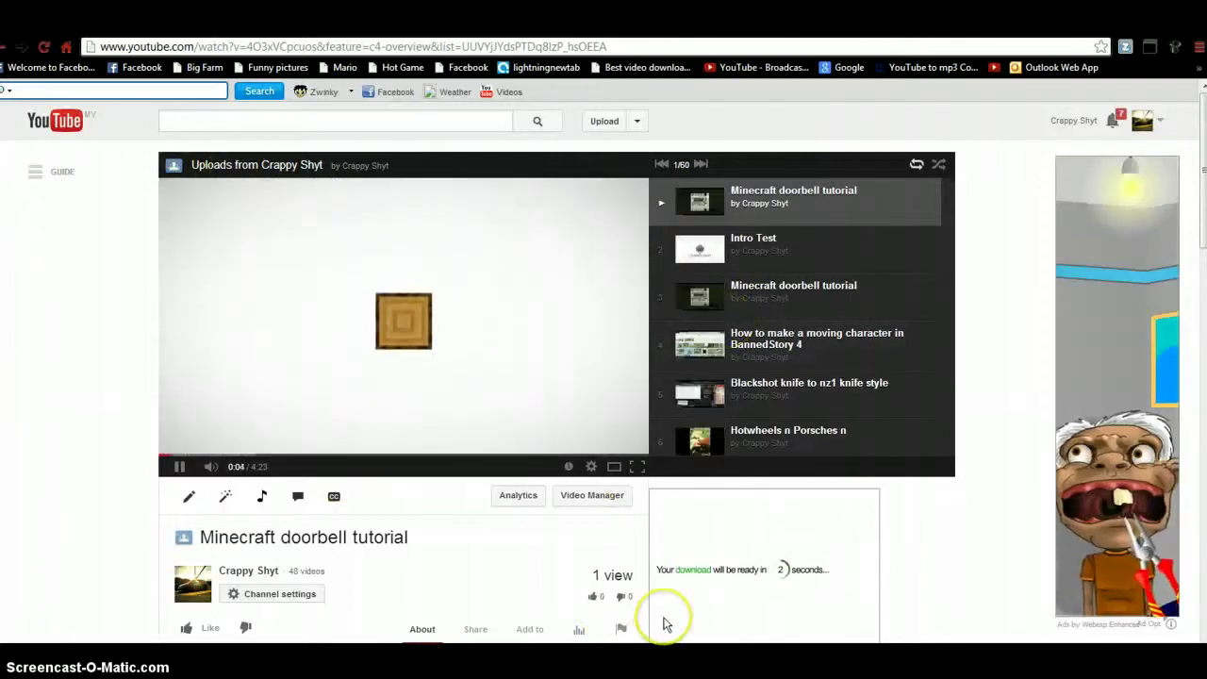
click(717, 571)
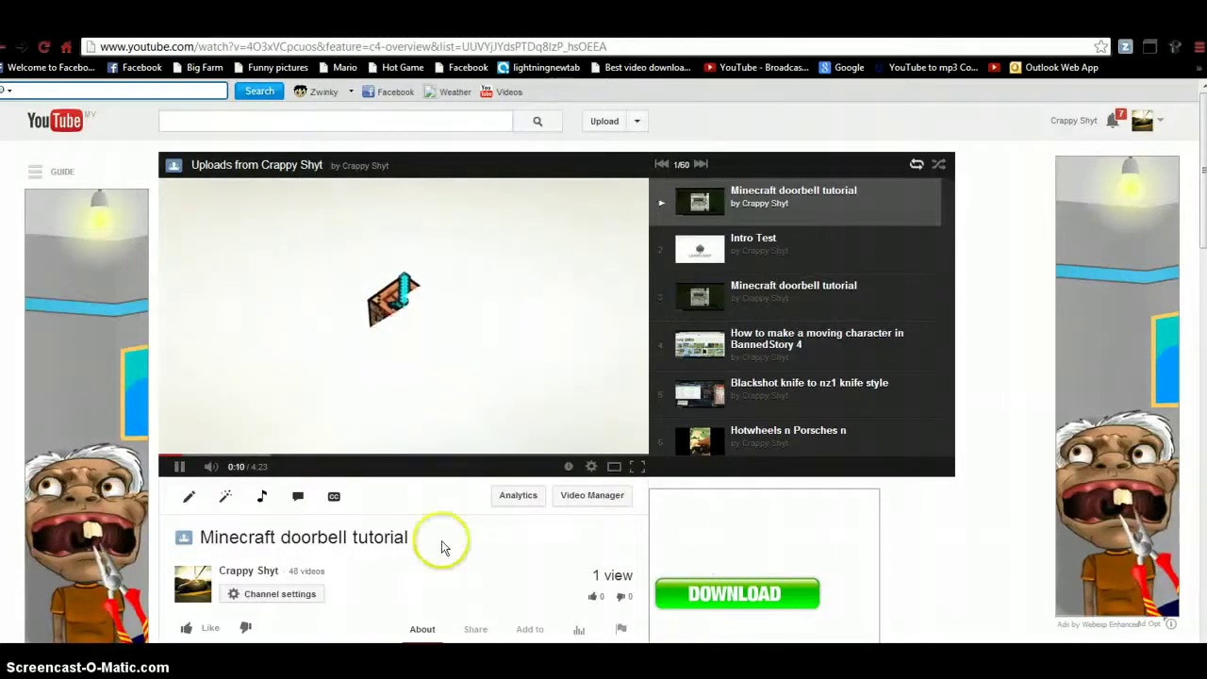
click(382, 386)
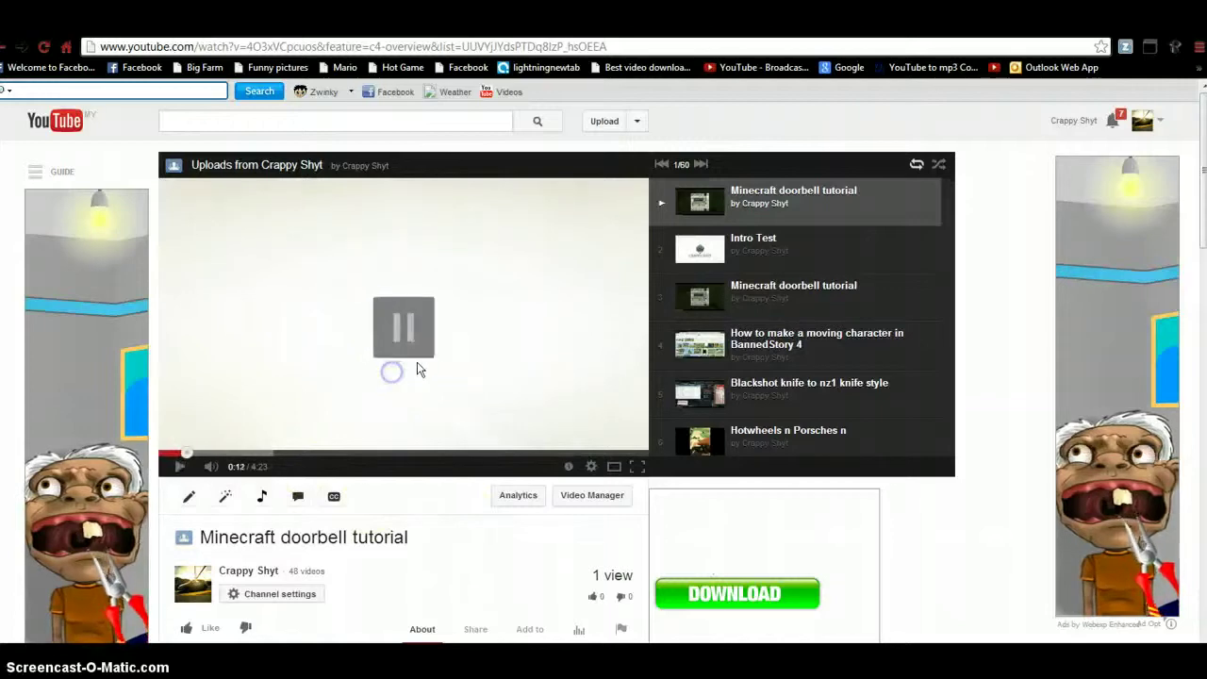